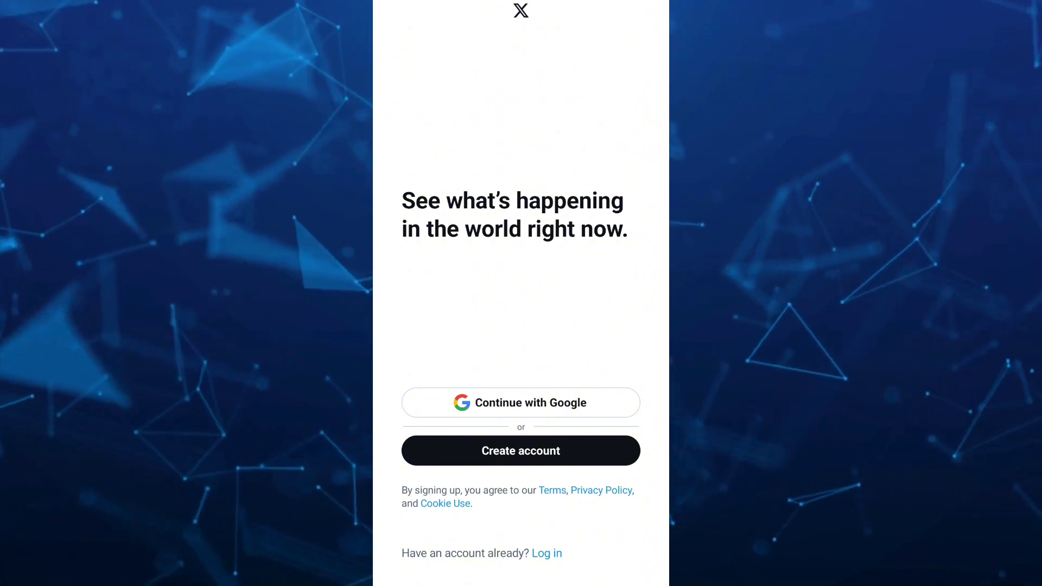
Step: Start logging in and reach the Find your X account password-reset screen
{"action": "left_click", "coordinate": [547, 553]}
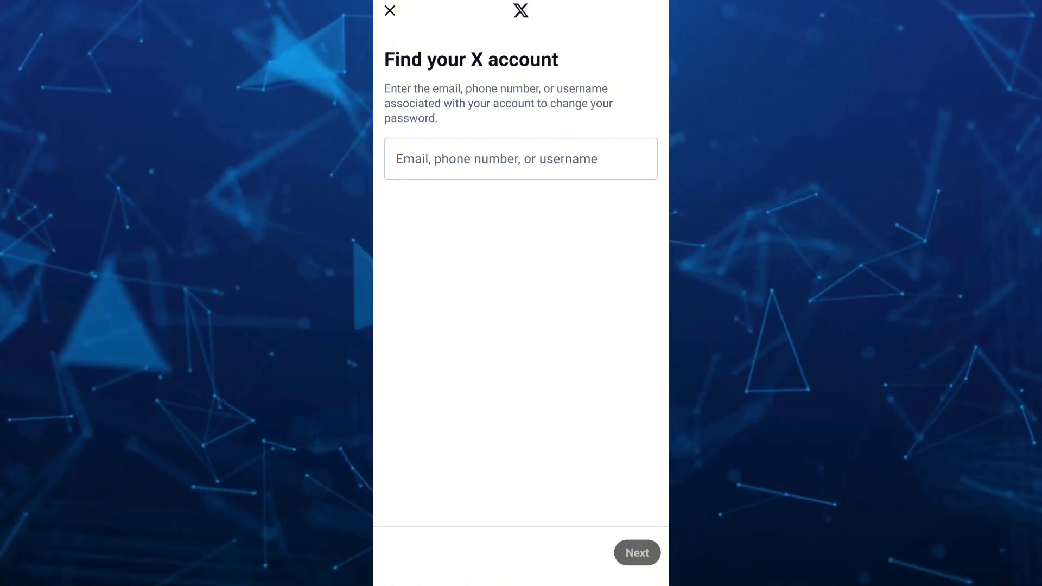
Step: Switch via recent apps to Chrome showing the X Help Center
{"action": "key", "text": "super"}
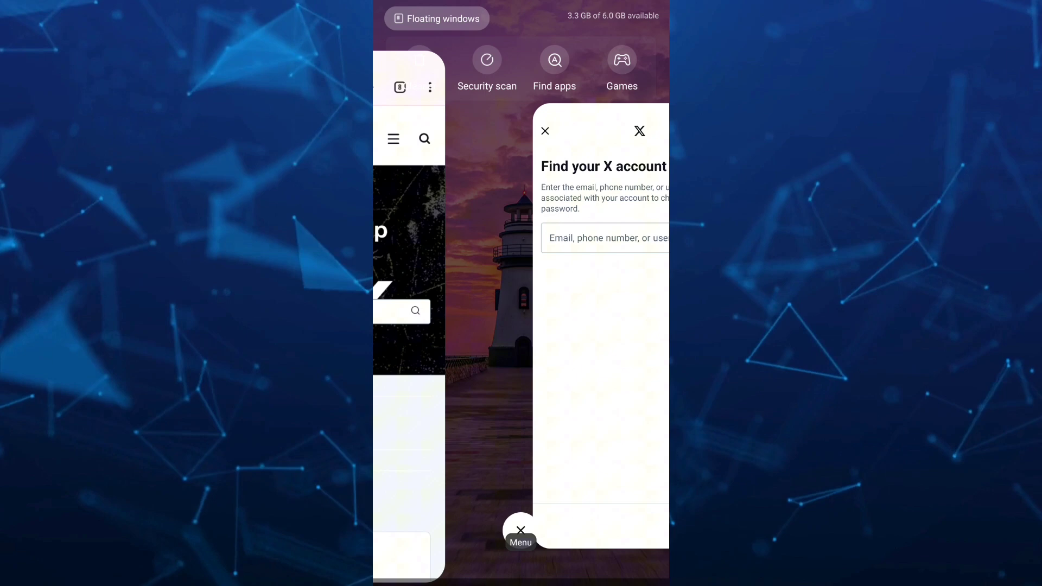
{"action": "left_click", "coordinate": [520, 345]}
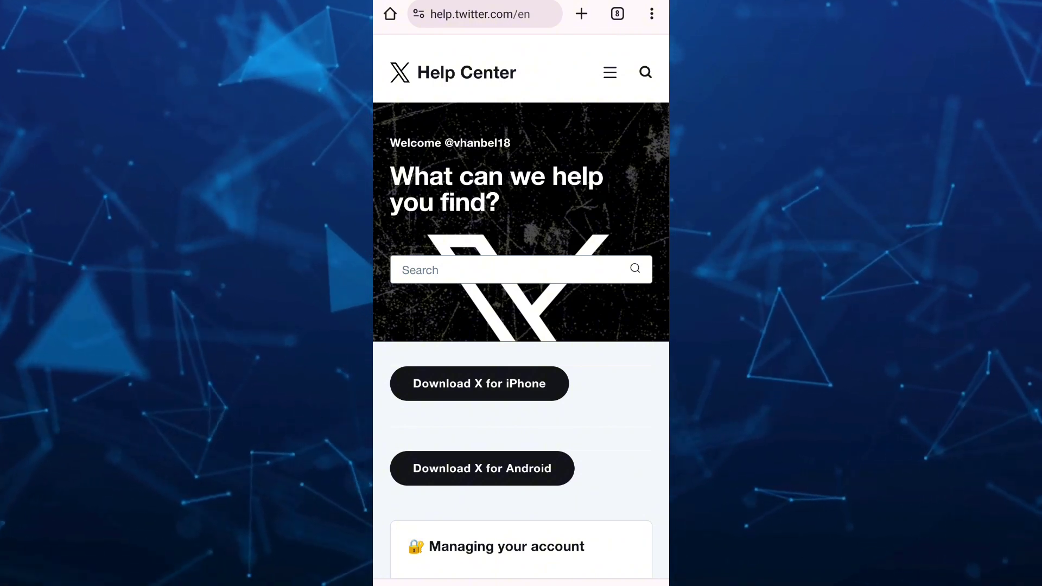
Step: Search the help articles for 'Recover' and show the results list
{"action": "left_click", "coordinate": [514, 270]}
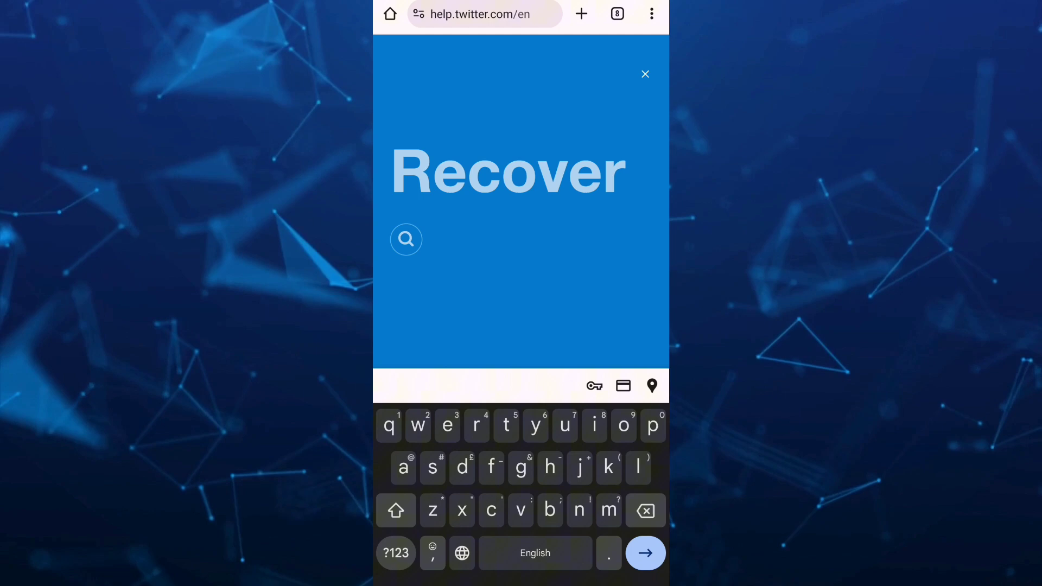
{"action": "key", "text": "BackSpace"}
{"action": "key", "text": "BackSpace"}
{"action": "key", "text": "BackSpace"}
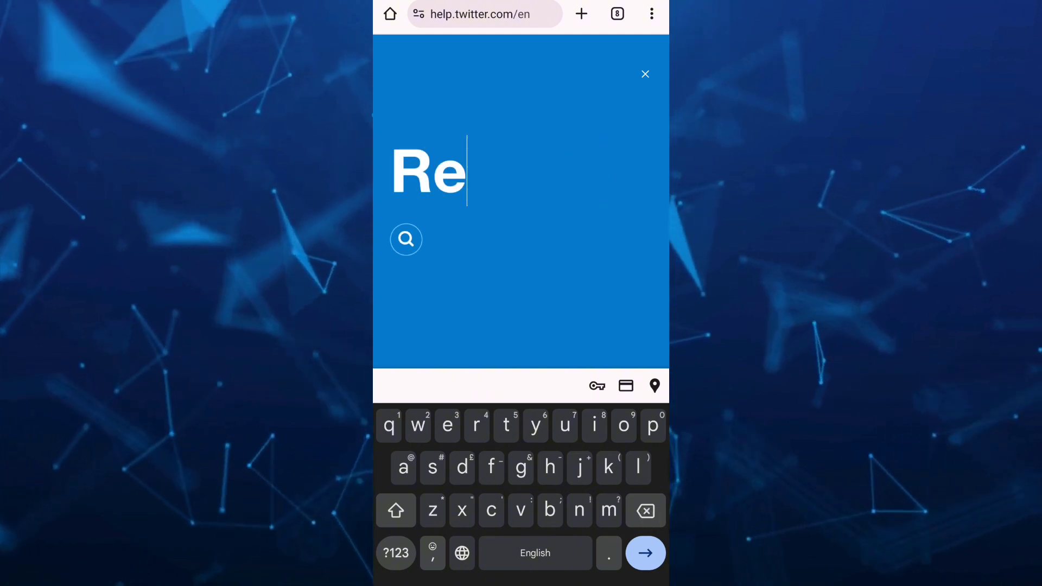
{"action": "type", "text": "Re"}
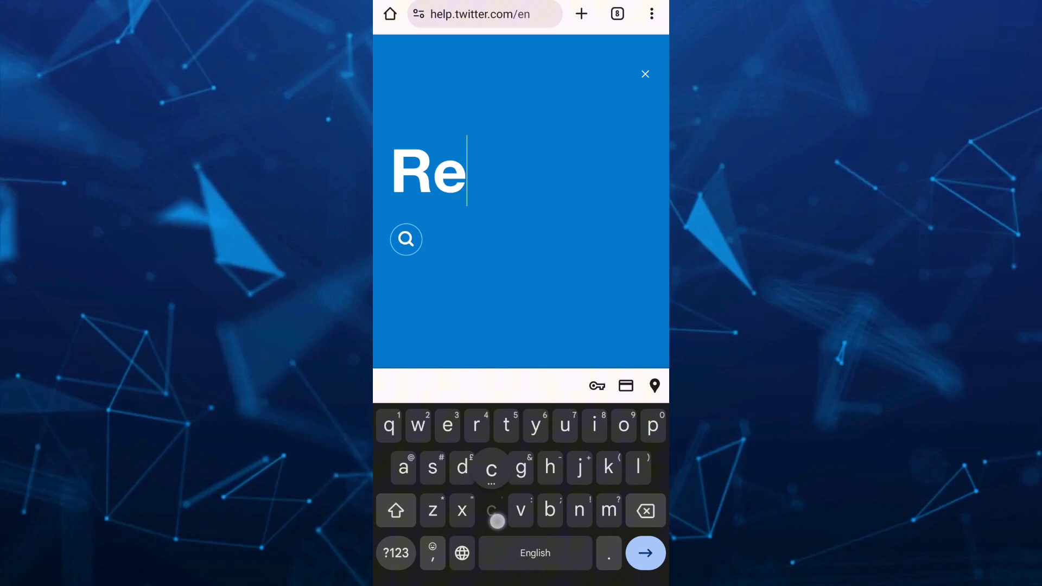
{"action": "type", "text": "cover"}
{"action": "left_click", "coordinate": [405, 238]}
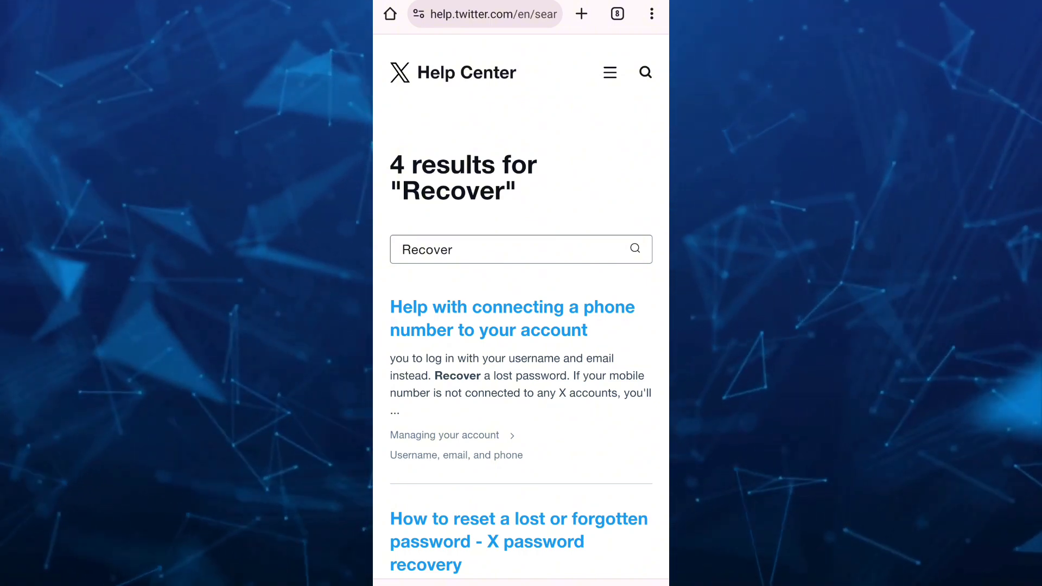
{"action": "scroll", "coordinate": [521, 366], "scroll_direction": "down", "scroll_amount": 5}
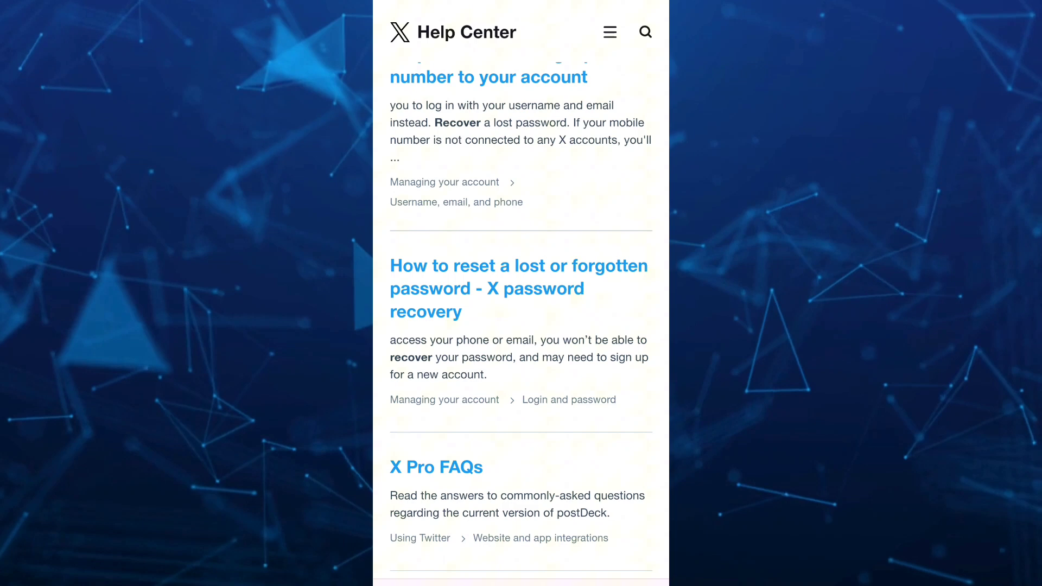
{"action": "scroll", "coordinate": [521, 326], "scroll_direction": "down", "scroll_amount": 1}
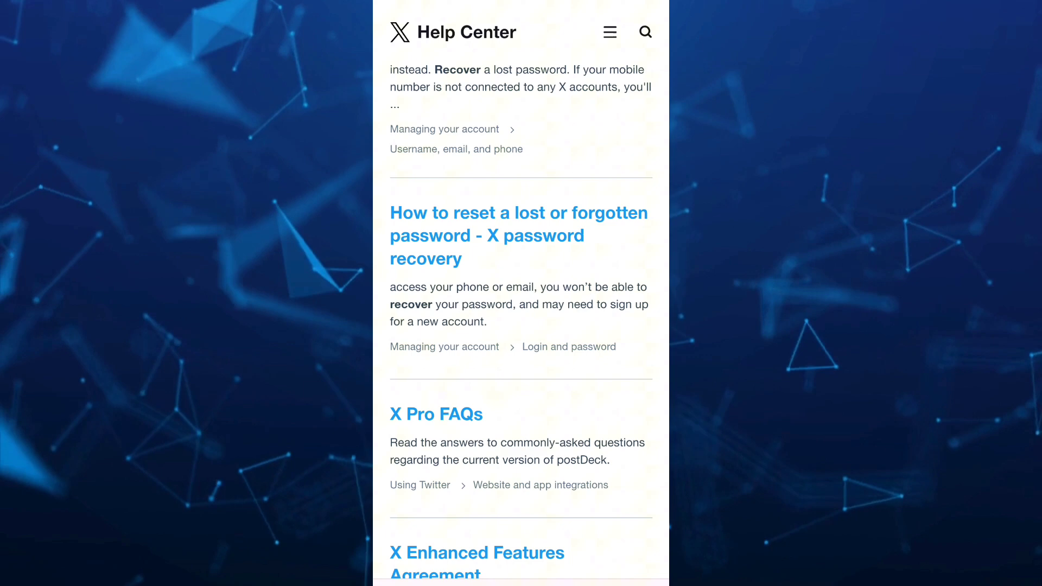
Step: Open the 'How to reset a lost or forgotten password' article
{"action": "left_click", "coordinate": [519, 235]}
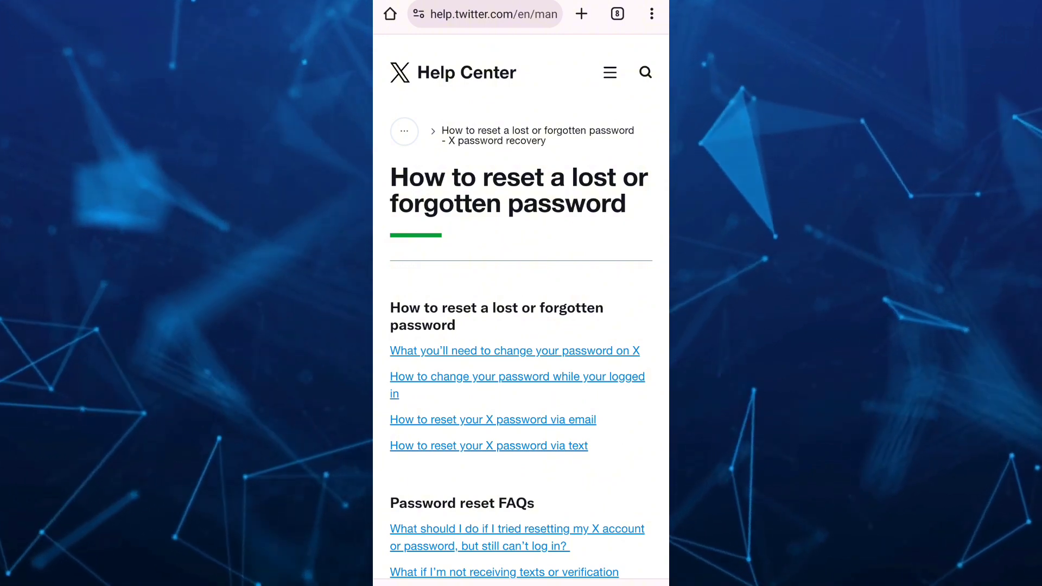
{"action": "scroll", "coordinate": [521, 327], "scroll_direction": "down", "scroll_amount": 8}
{"action": "scroll", "coordinate": [521, 326], "scroll_direction": "down", "scroll_amount": 10}
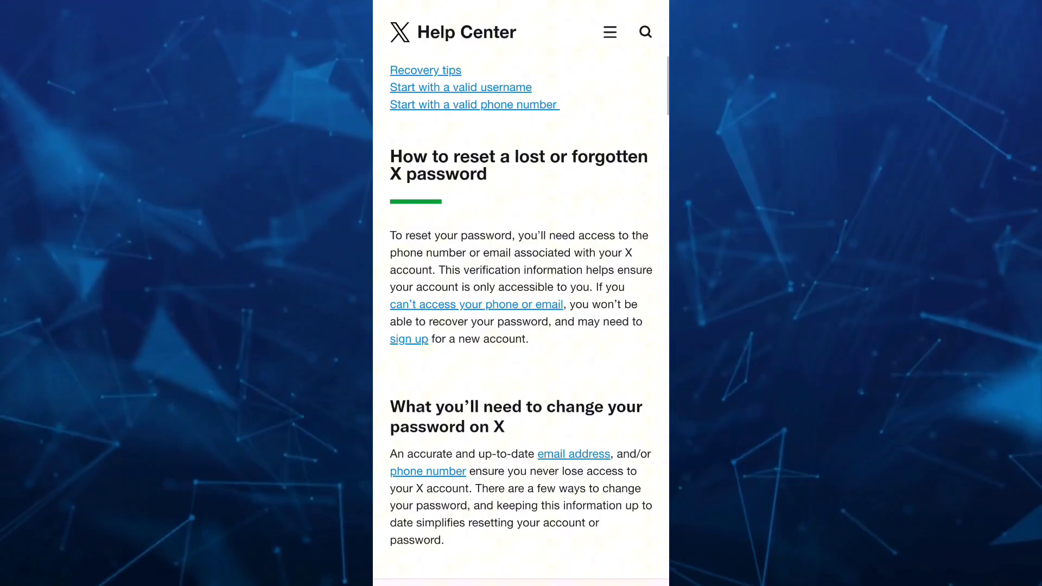
{"action": "scroll", "coordinate": [521, 326], "scroll_direction": "down", "scroll_amount": 4}
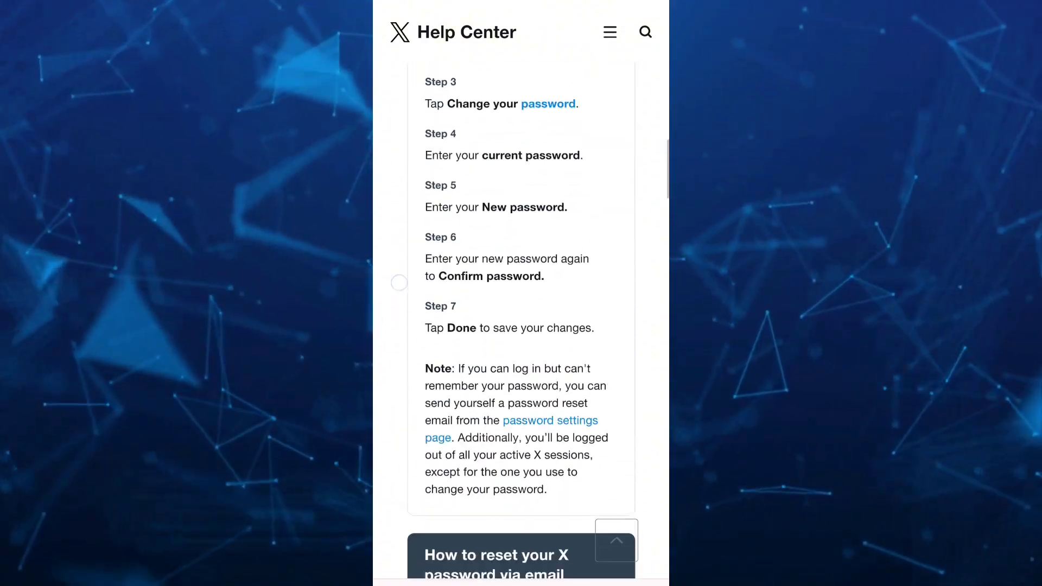
{"action": "scroll", "coordinate": [521, 326], "scroll_direction": "down", "scroll_amount": 4}
{"action": "scroll", "coordinate": [521, 327], "scroll_direction": "down", "scroll_amount": 4}
{"action": "scroll", "coordinate": [521, 326], "scroll_direction": "down", "scroll_amount": 4}
{"action": "scroll", "coordinate": [521, 327], "scroll_direction": "down", "scroll_amount": 4}
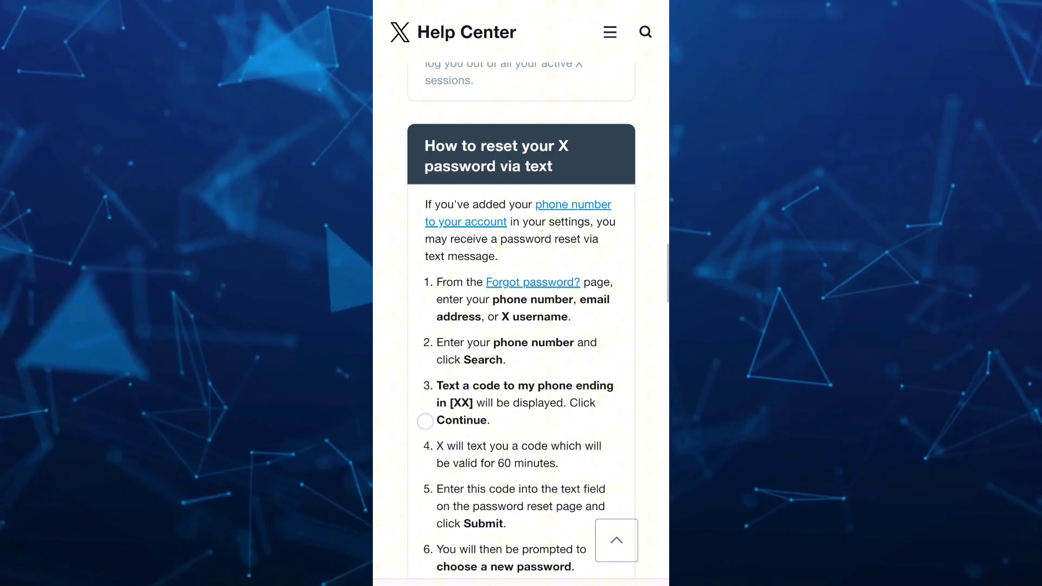
{"action": "scroll", "coordinate": [521, 327], "scroll_direction": "down", "scroll_amount": 3}
{"action": "scroll", "coordinate": [521, 326], "scroll_direction": "down", "scroll_amount": 3}
{"action": "scroll", "coordinate": [521, 325], "scroll_direction": "down", "scroll_amount": 4}
{"action": "scroll", "coordinate": [521, 326], "scroll_direction": "down", "scroll_amount": 6}
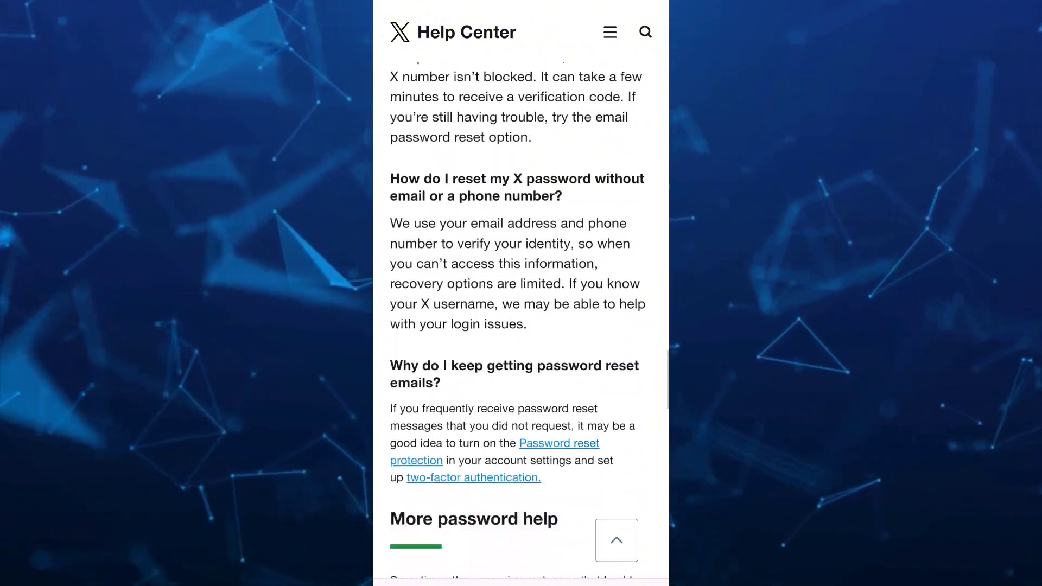
{"action": "scroll", "coordinate": [521, 326], "scroll_direction": "down", "scroll_amount": 3}
{"action": "scroll", "coordinate": [521, 326], "scroll_direction": "down", "scroll_amount": 3}
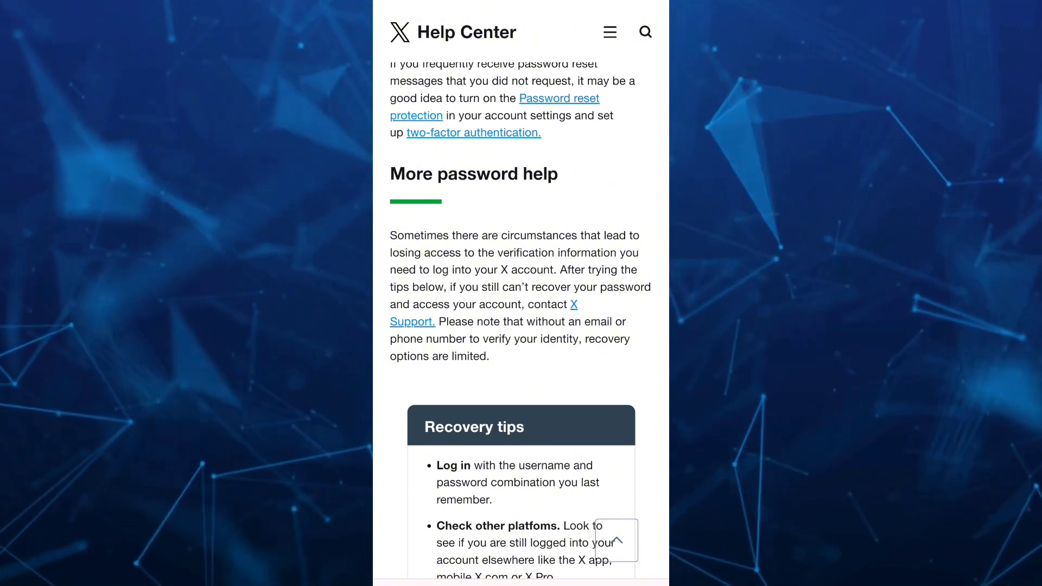
Step: Open the Account Access form and set its detail to 'I forgot my password'
{"action": "left_click", "coordinate": [413, 322]}
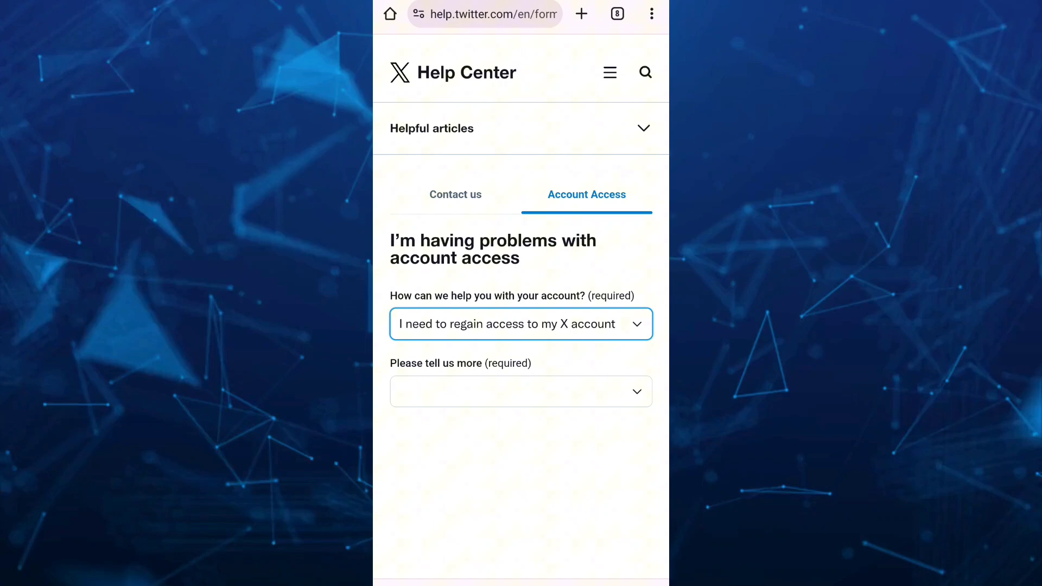
{"action": "left_click", "coordinate": [522, 392]}
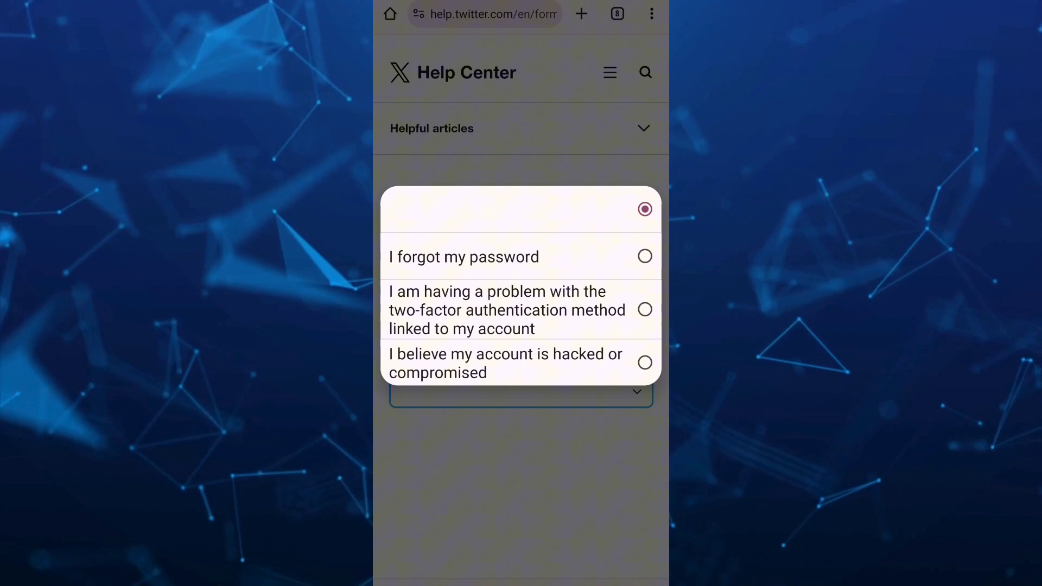
{"action": "left_click", "coordinate": [521, 257]}
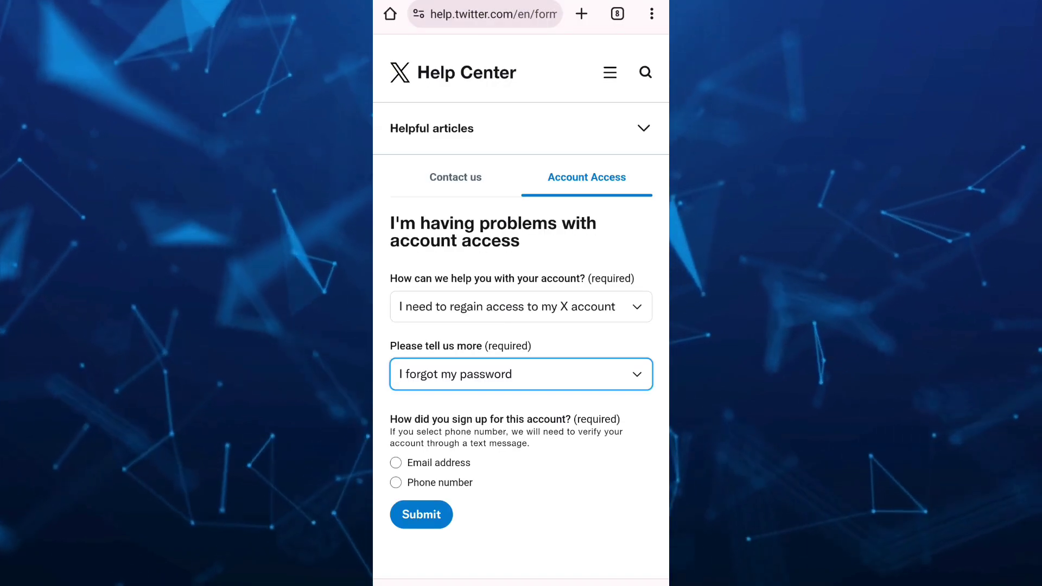
{"action": "scroll", "coordinate": [565, 456], "scroll_direction": "down", "scroll_amount": 3}
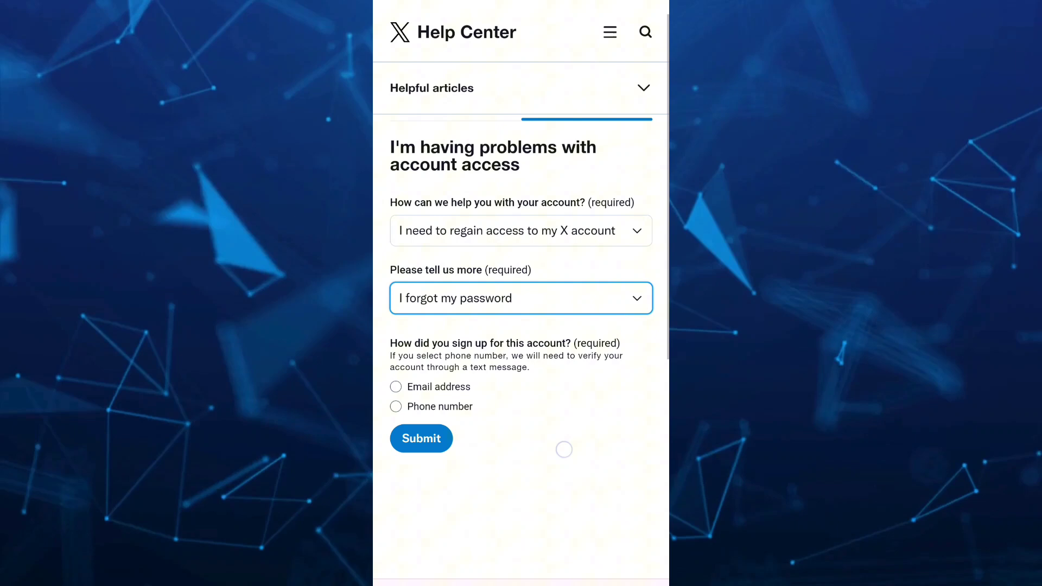
{"action": "scroll", "coordinate": [565, 441], "scroll_direction": "down", "scroll_amount": 2}
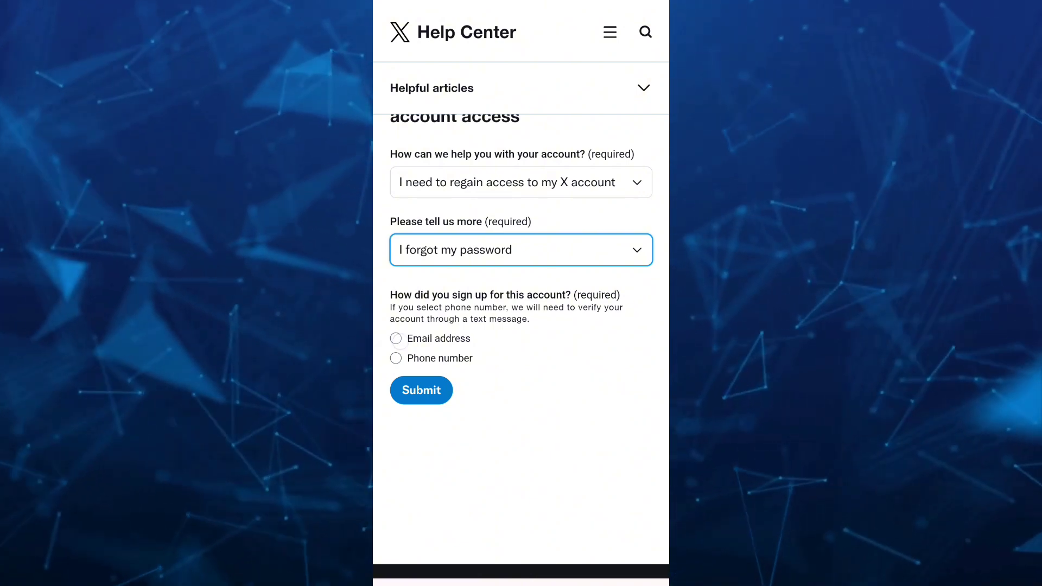
Step: Mark sign-up method as Email address and reset the contact email field
{"action": "left_click", "coordinate": [396, 338]}
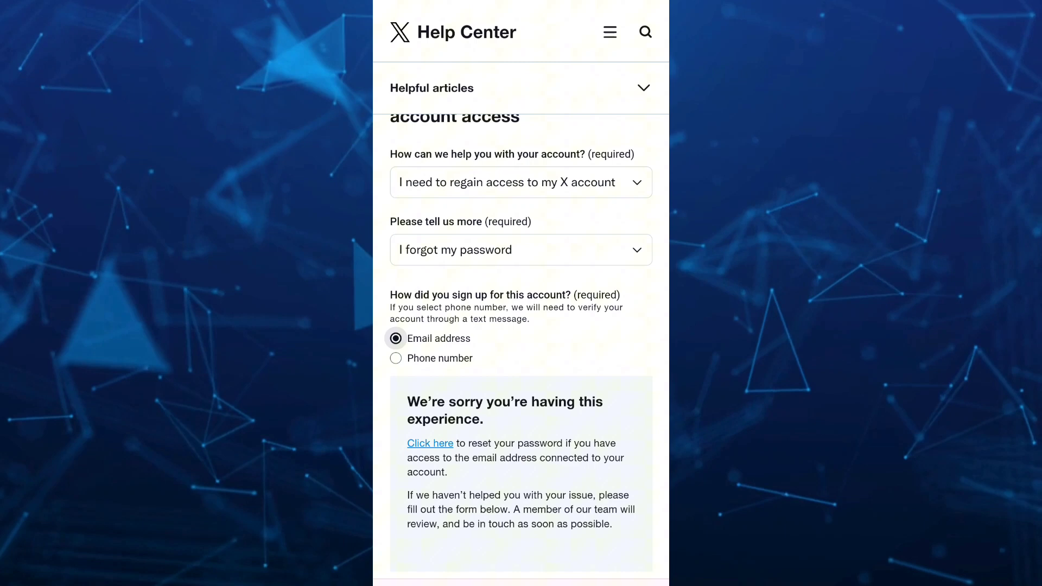
{"action": "scroll", "coordinate": [521, 367], "scroll_direction": "down", "scroll_amount": 8}
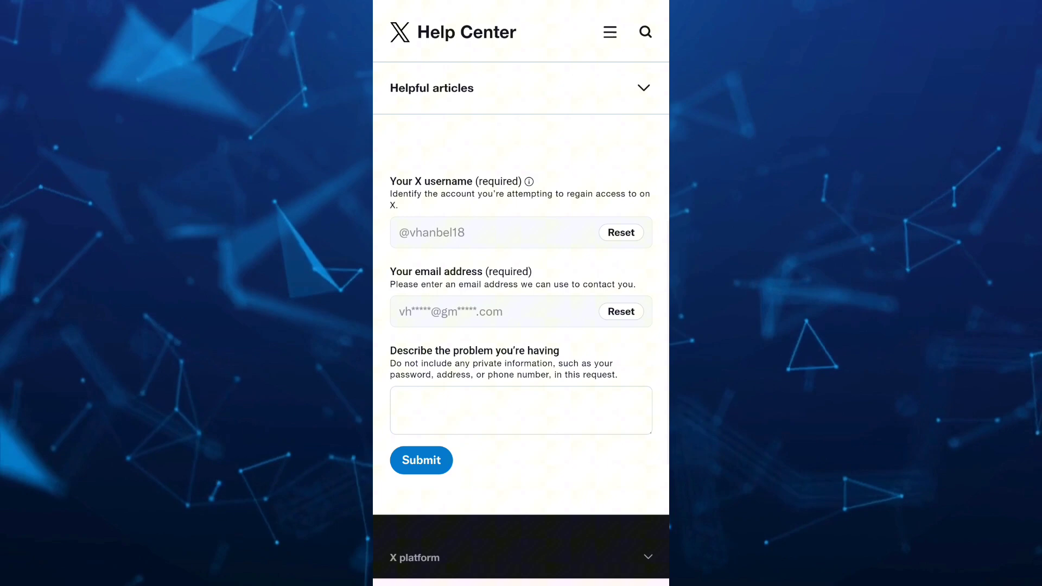
{"action": "scroll", "coordinate": [522, 327], "scroll_direction": "up", "scroll_amount": 6}
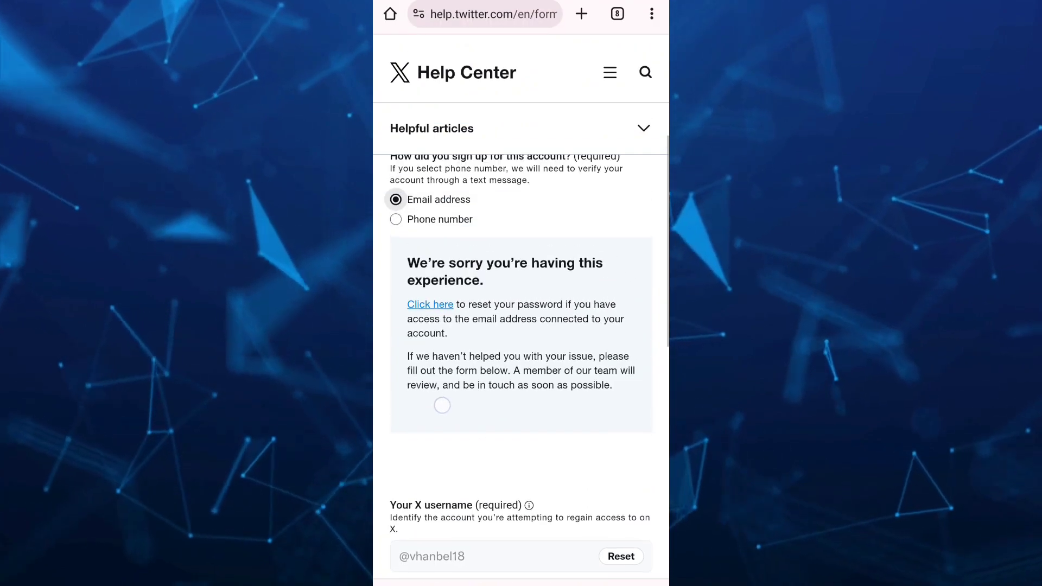
{"action": "scroll", "coordinate": [521, 366], "scroll_direction": "down", "scroll_amount": 6}
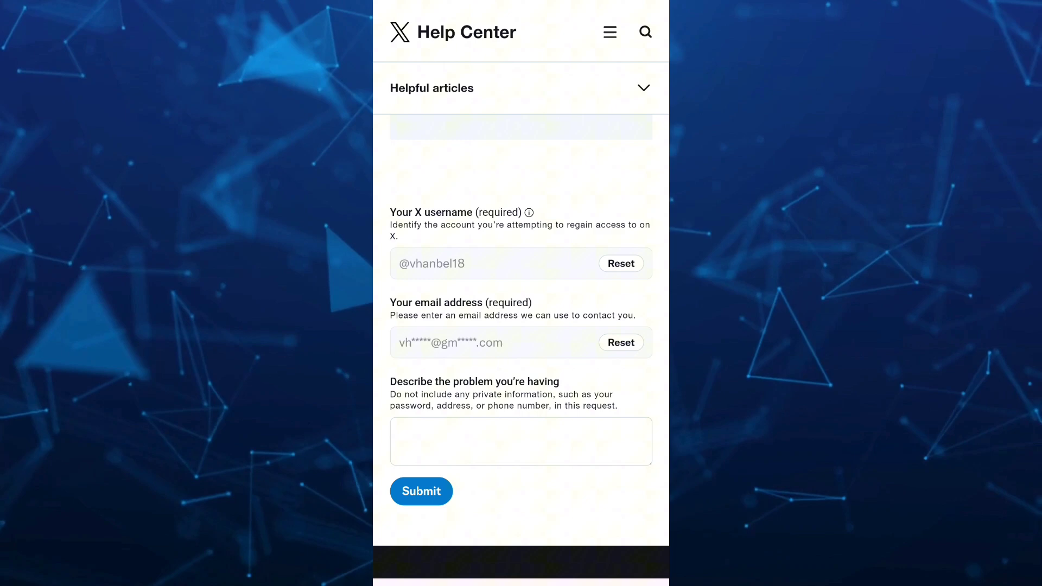
{"action": "left_click", "coordinate": [620, 342]}
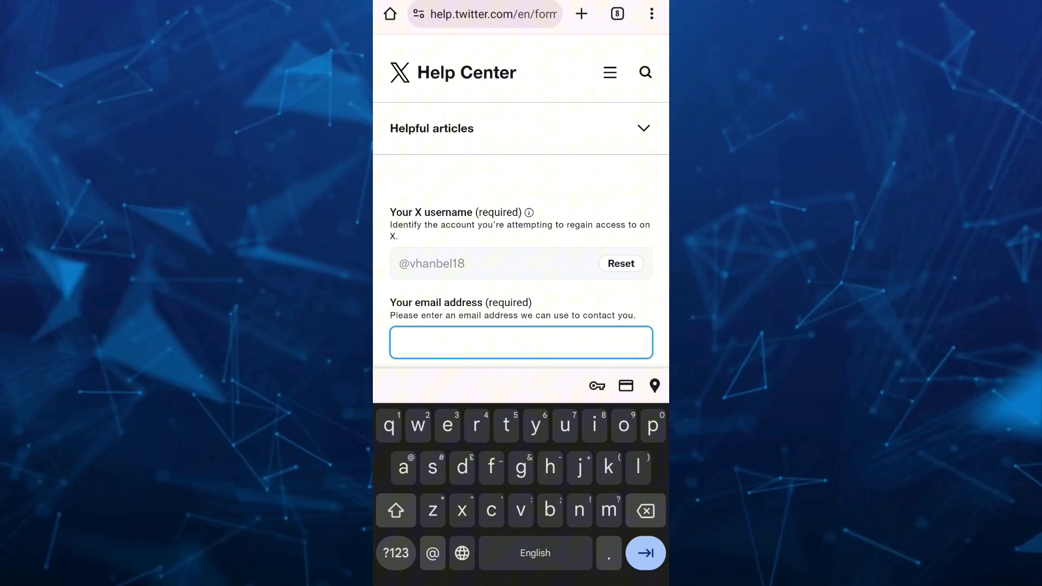
{"action": "scroll", "coordinate": [521, 245], "scroll_direction": "down", "scroll_amount": 4}
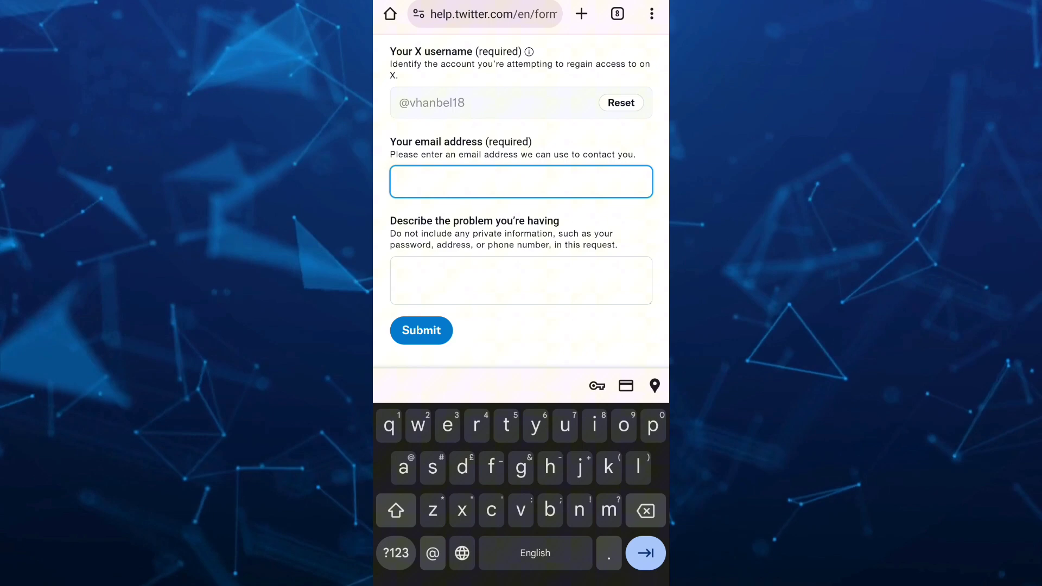
Step: Activate the 'Describe the problem you're having' text box for typing
{"action": "left_click", "coordinate": [522, 280]}
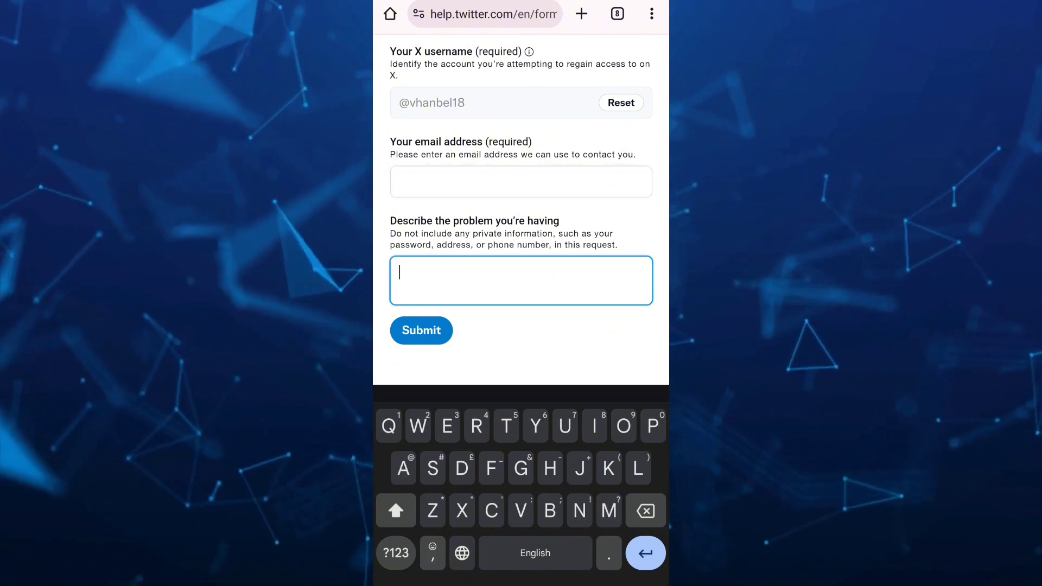